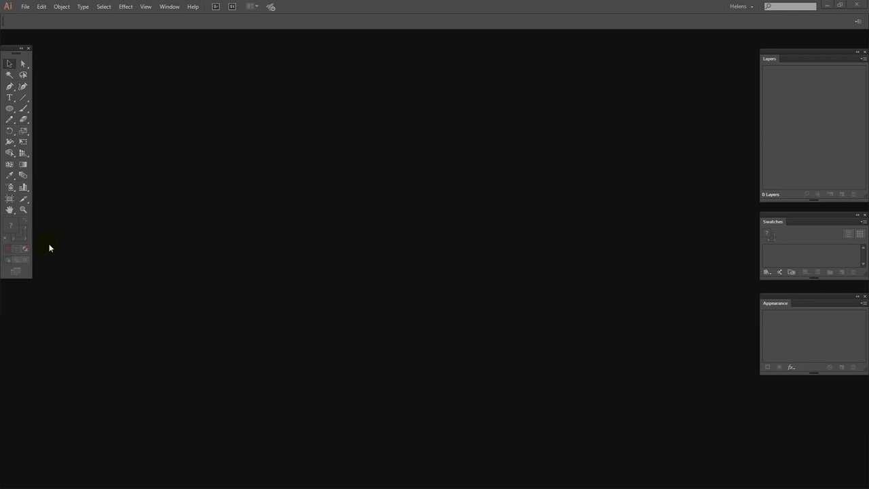
Start a new document and set its width to 500 pt.
click(24, 7)
click(24, 7)
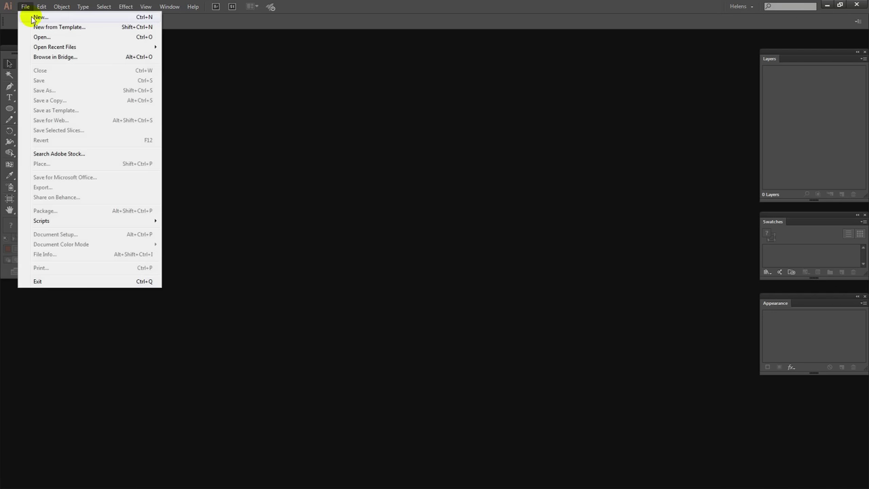
click(27, 16)
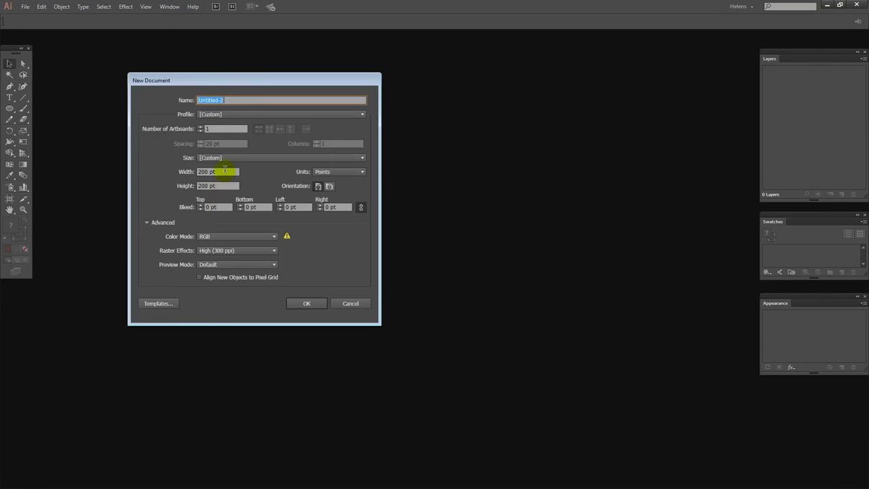
click(225, 171)
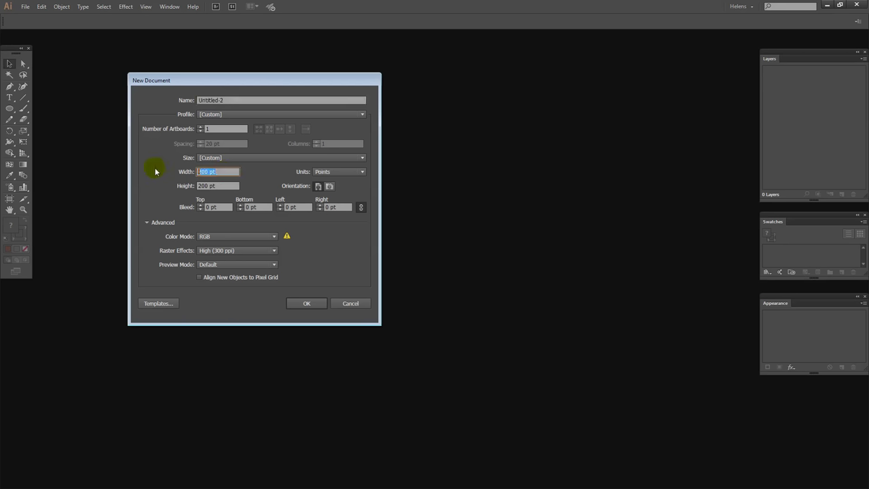
text(500)
Create the 500 × 200 pt document and draw a large circle on the artboard's left.
click(302, 303)
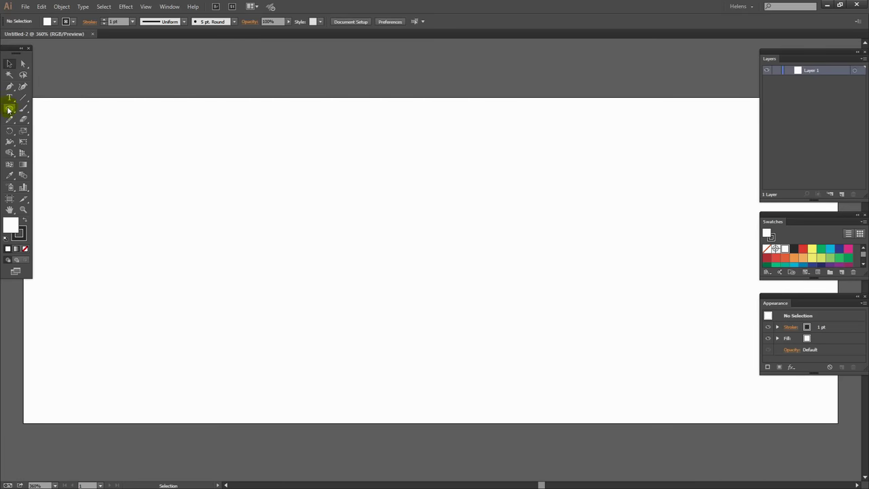
alt+click(9, 109)
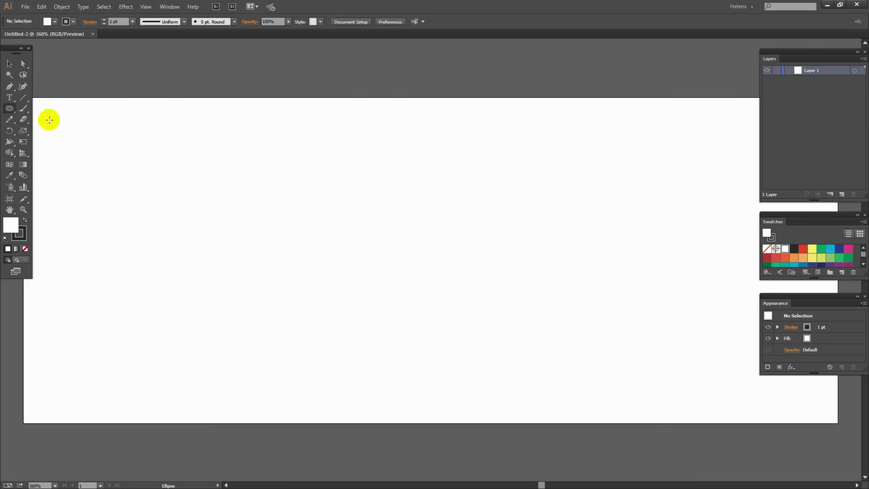
mouse_move(52, 120)
mouse_down()
mouse_move(244, 281)
mouse_move(330, 369)
mouse_up()
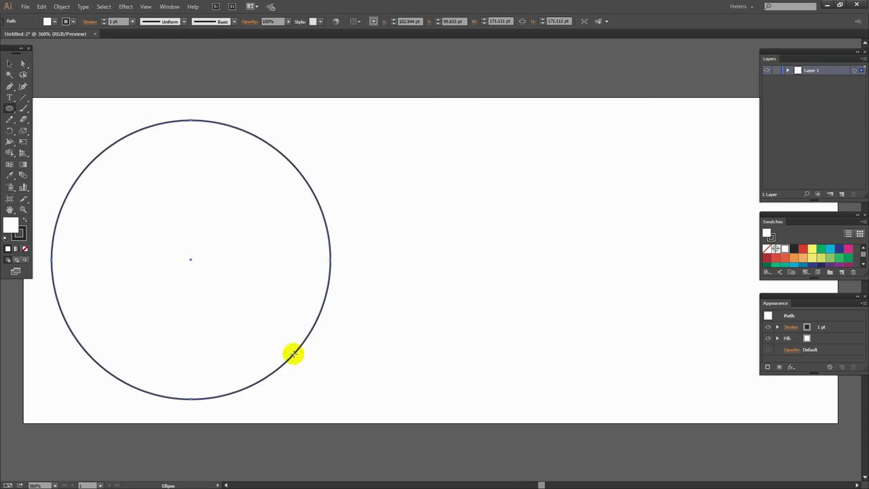
click(12, 224)
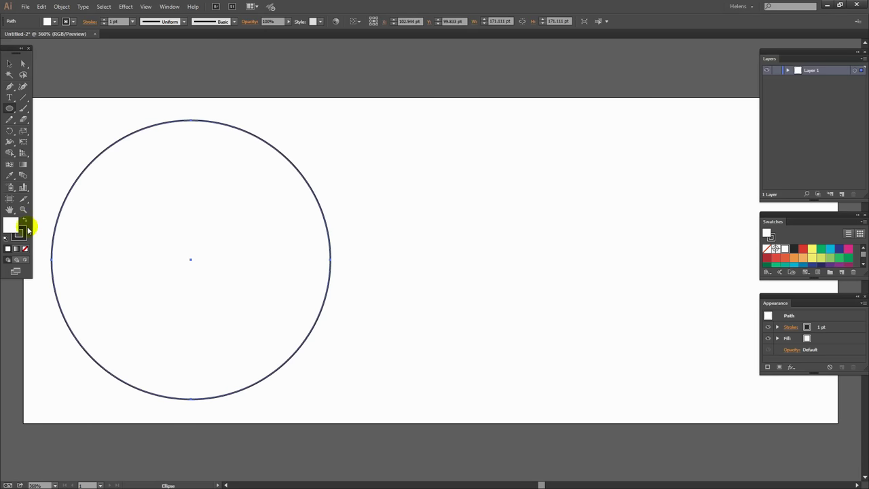
Fill the circle with the default gradient and set its stroke to None.
key(v)
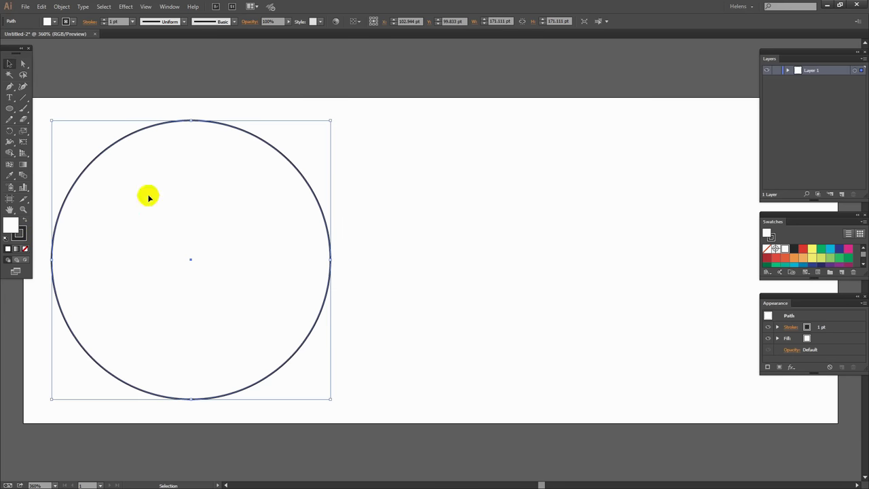
click(15, 249)
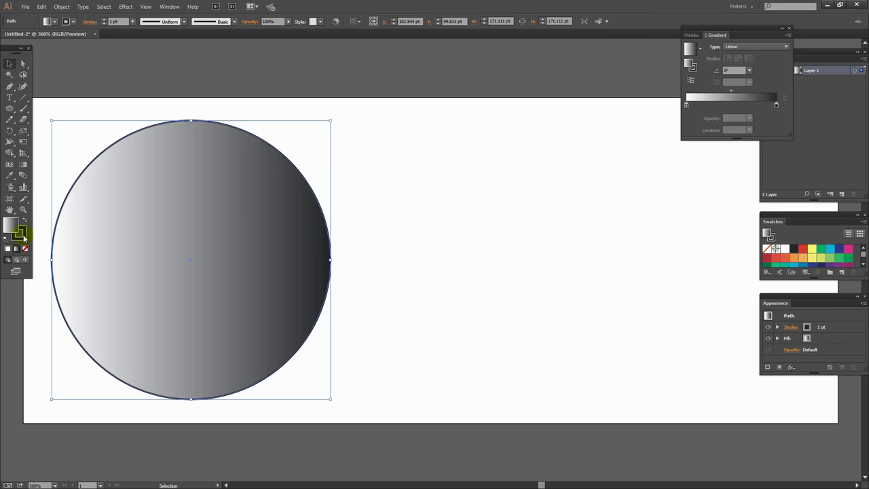
click(24, 235)
click(25, 248)
click(9, 224)
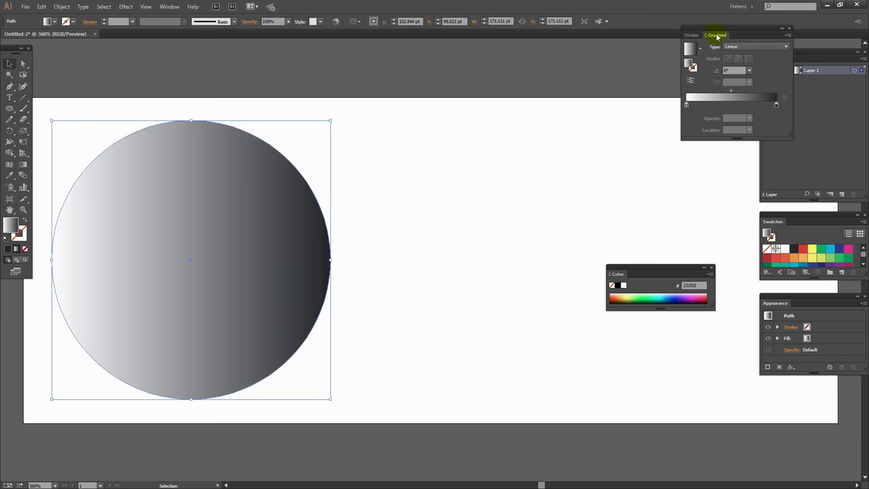
Make the gradient radial, reversed so the centre is dark, with midpoint at 44.09%.
drag(717, 37, 369, 124)
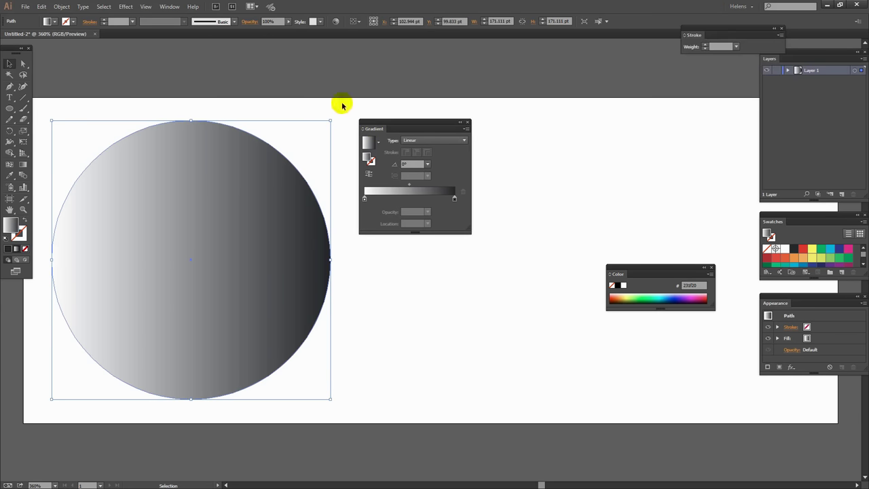
click(170, 7)
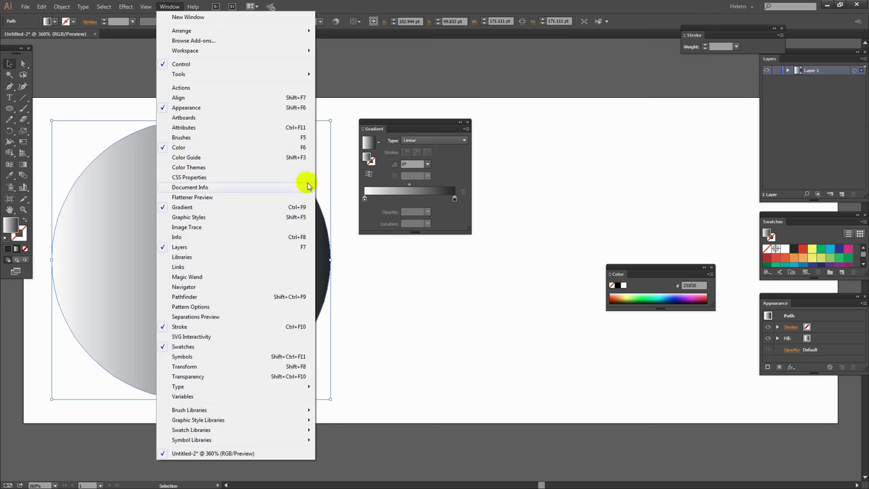
click(396, 126)
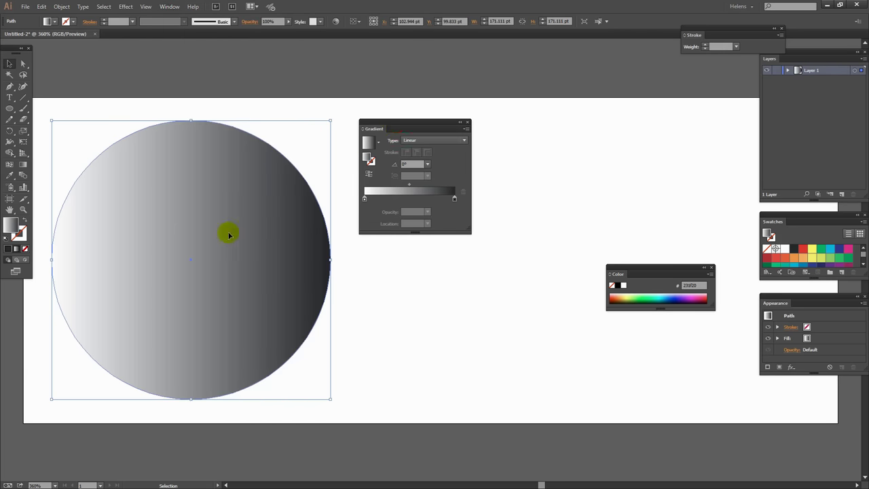
click(416, 140)
click(416, 160)
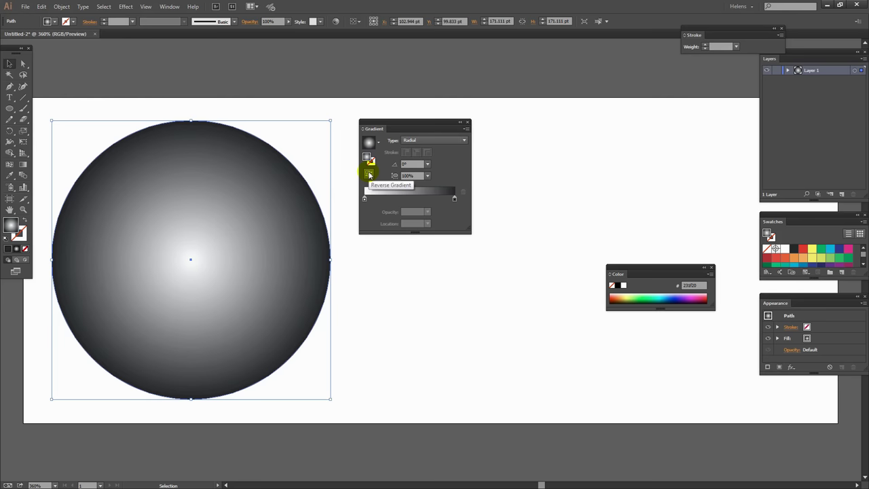
click(369, 175)
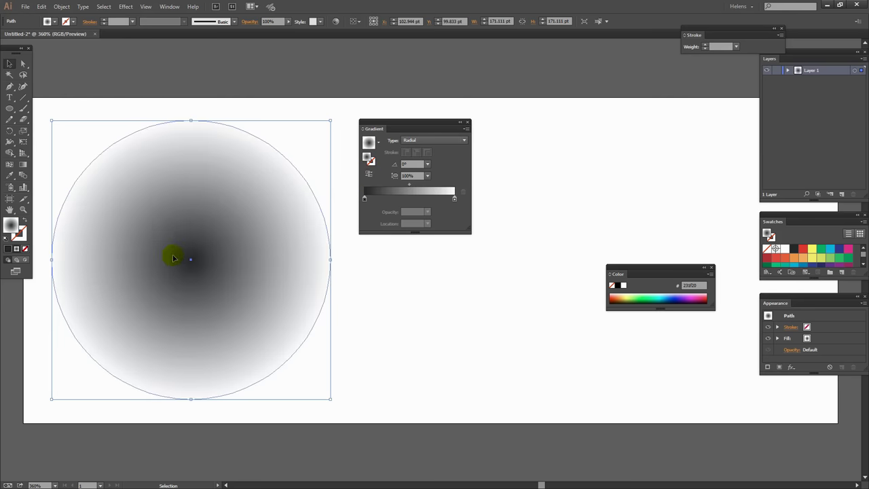
click(408, 186)
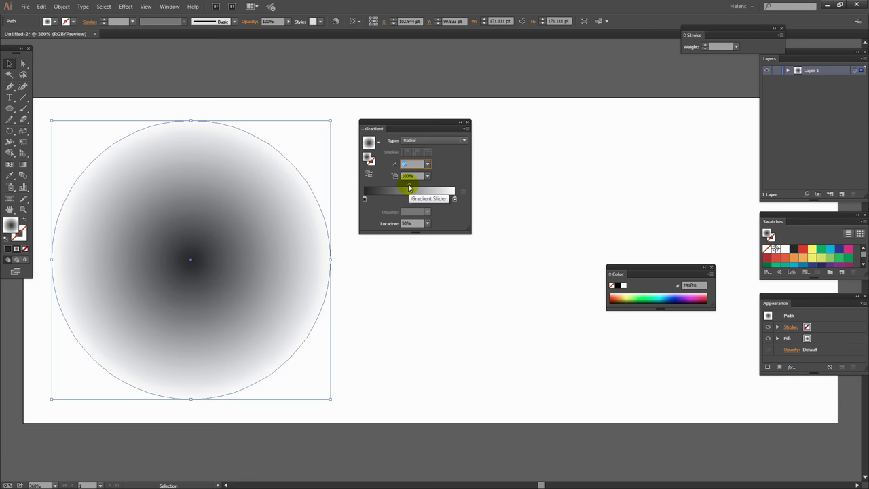
drag(410, 187, 404, 185)
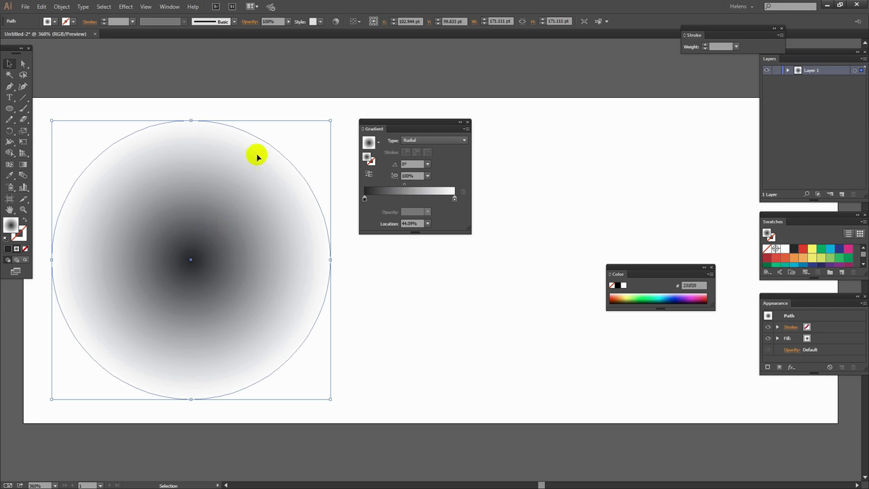
Dock the Gradient panel, copy the circle to the artboard's right, and close the Color panel.
click(345, 367)
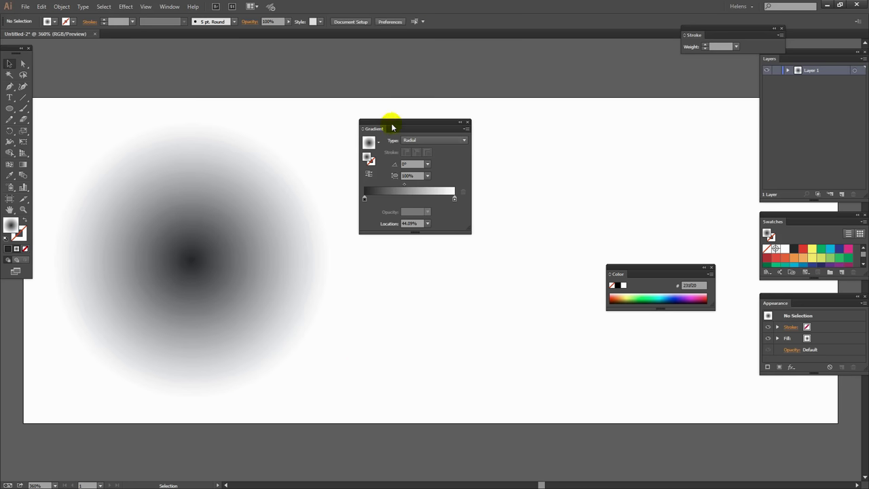
drag(392, 128, 805, 74)
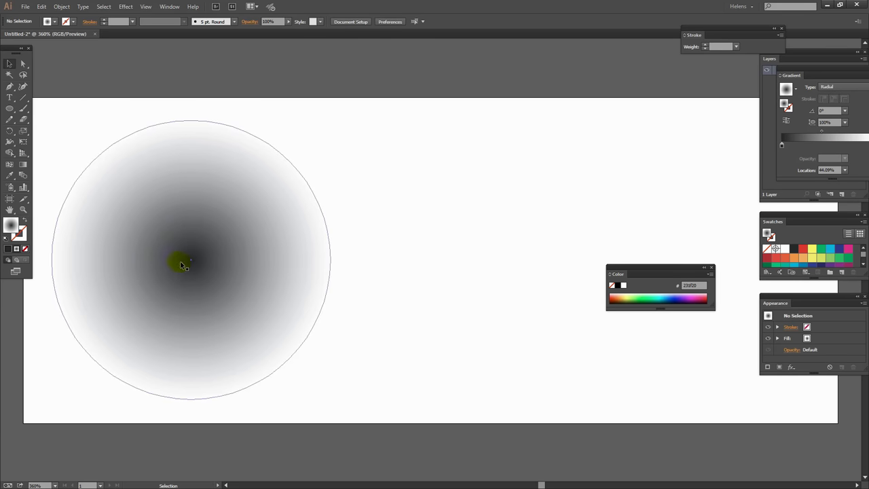
drag(175, 271, 550, 275)
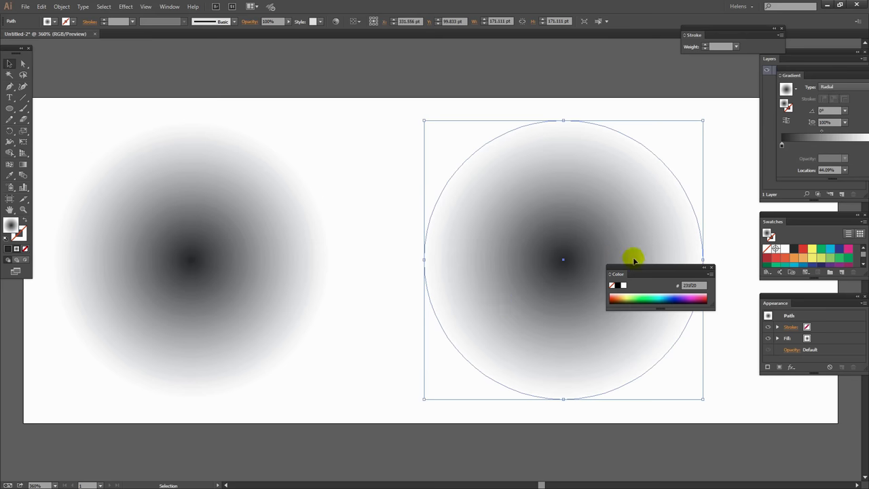
click(711, 267)
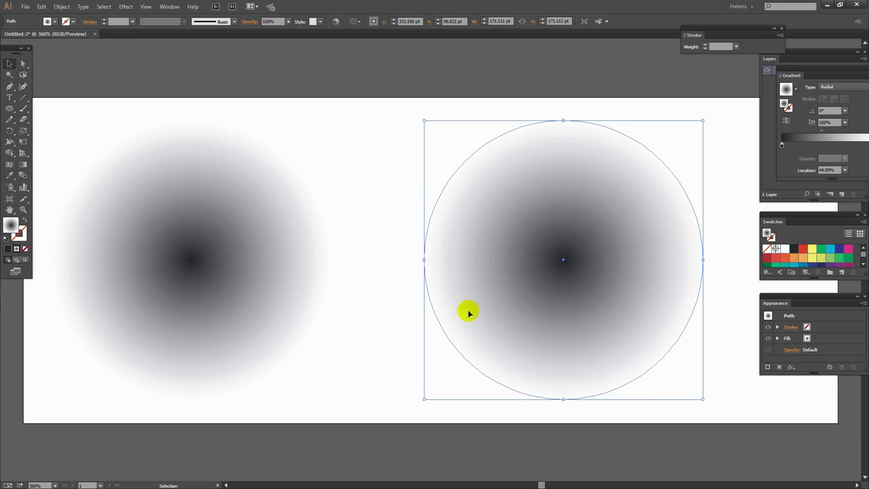
Apply Color Halftone to the left circle with max radius 20 and all channel angles 90.
click(197, 259)
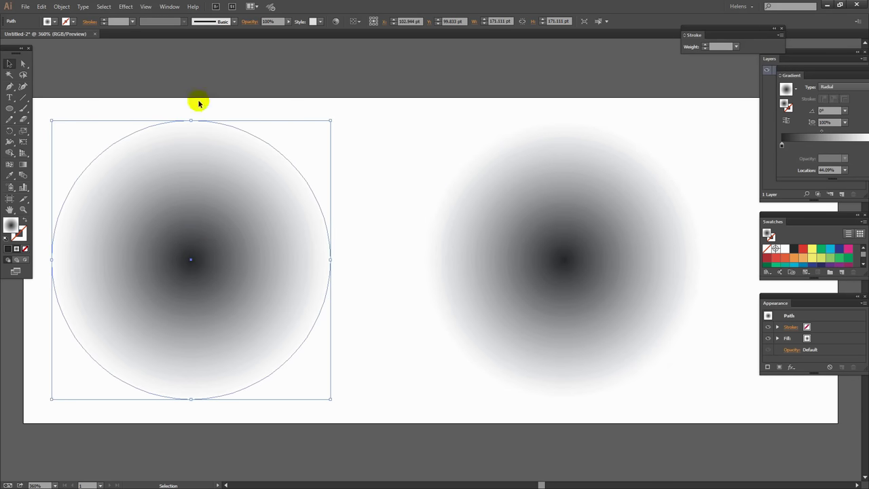
click(126, 7)
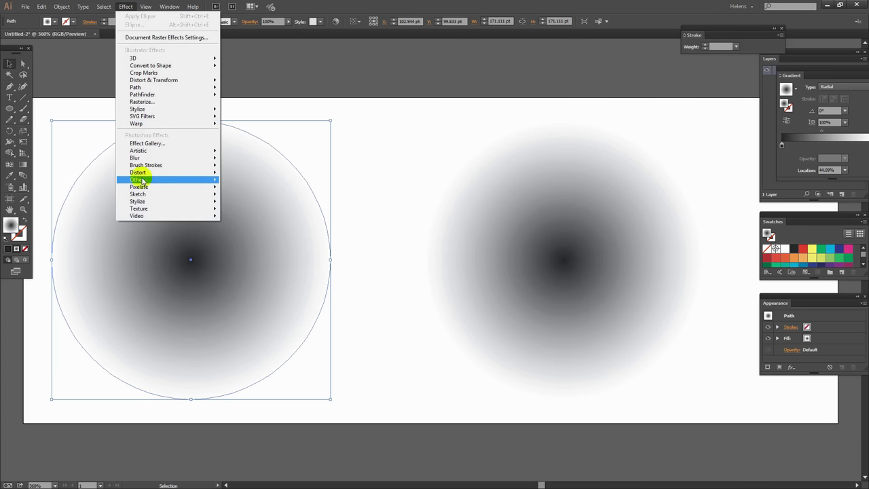
mouse_move(141, 191)
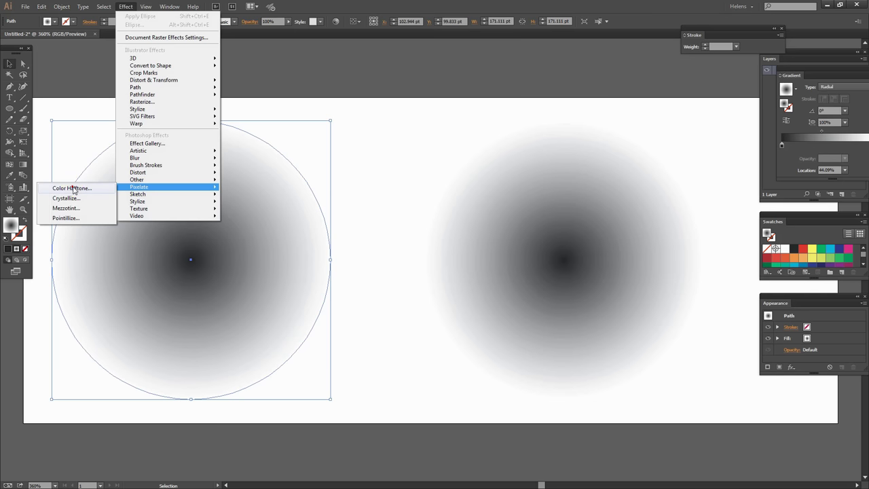
click(68, 184)
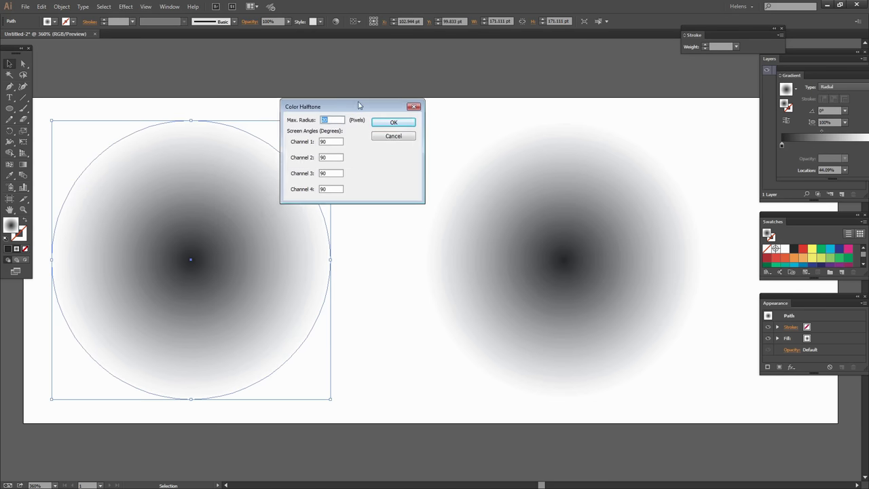
drag(355, 101, 353, 138)
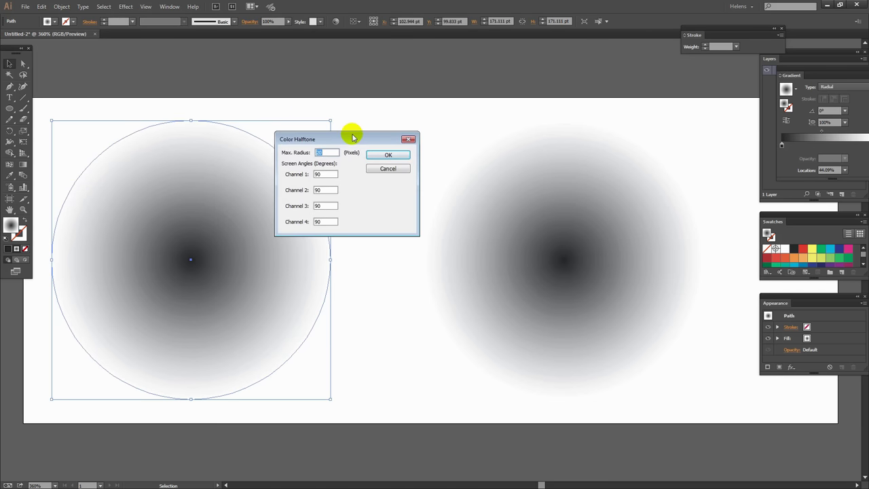
alt+click(386, 169)
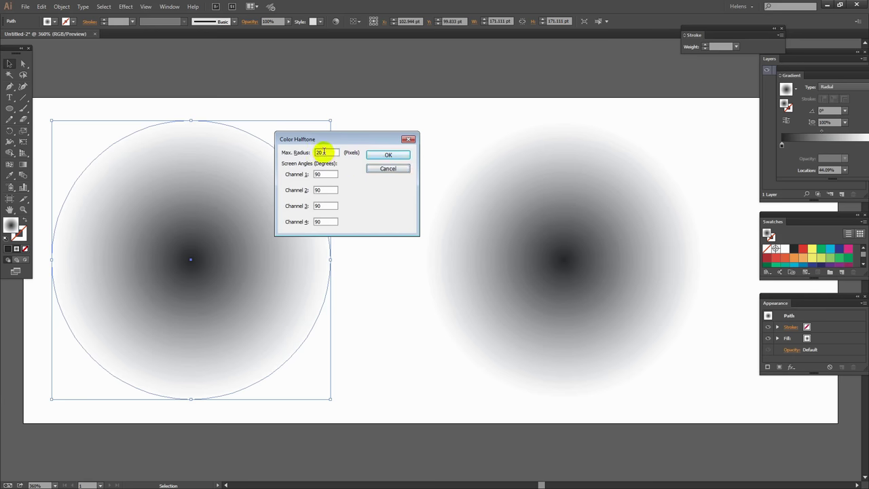
drag(315, 138, 311, 312)
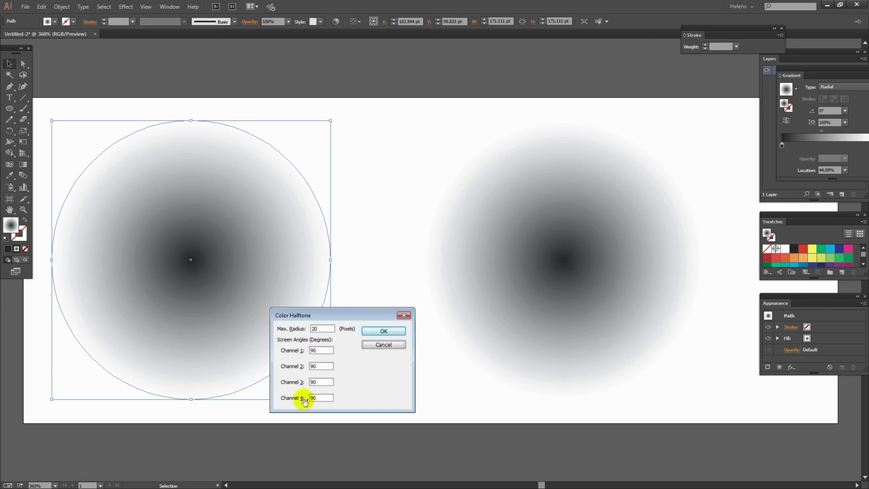
double_click(317, 351)
click(317, 365)
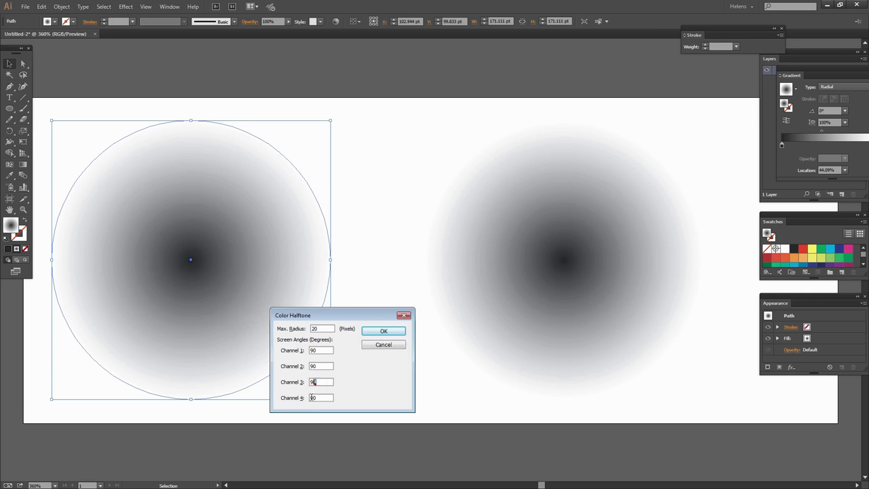
click(316, 381)
click(374, 330)
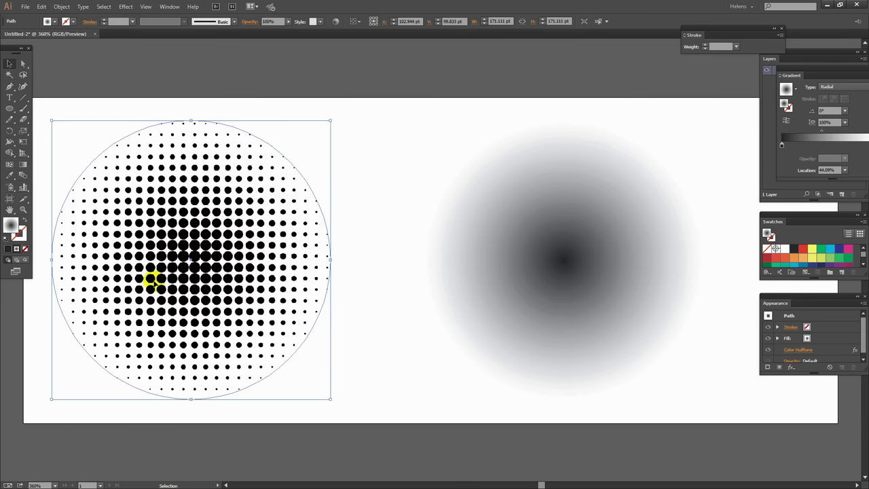
Apply Color Halftone to the right circle with max radius 20 and 45° channel angles.
click(581, 257)
click(126, 7)
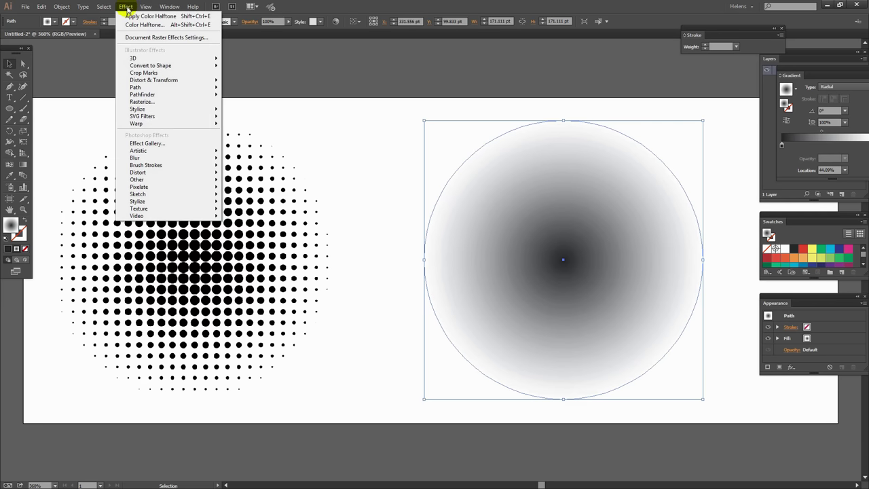
mouse_move(132, 186)
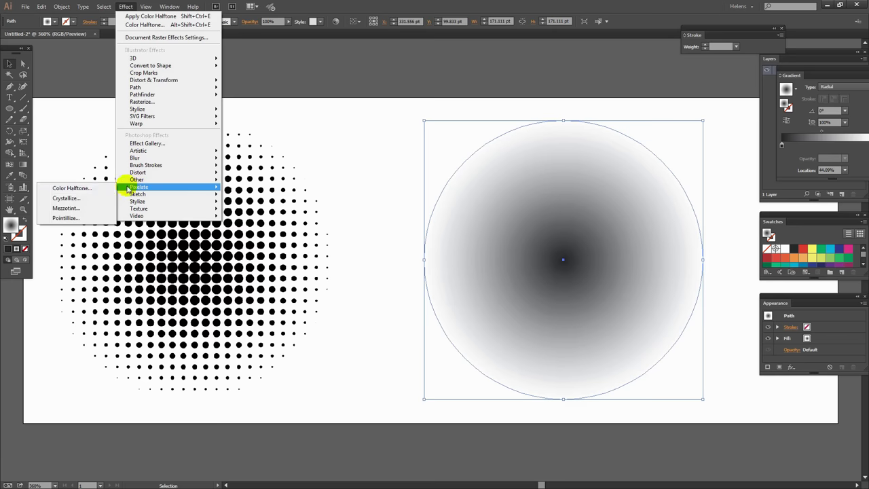
click(90, 189)
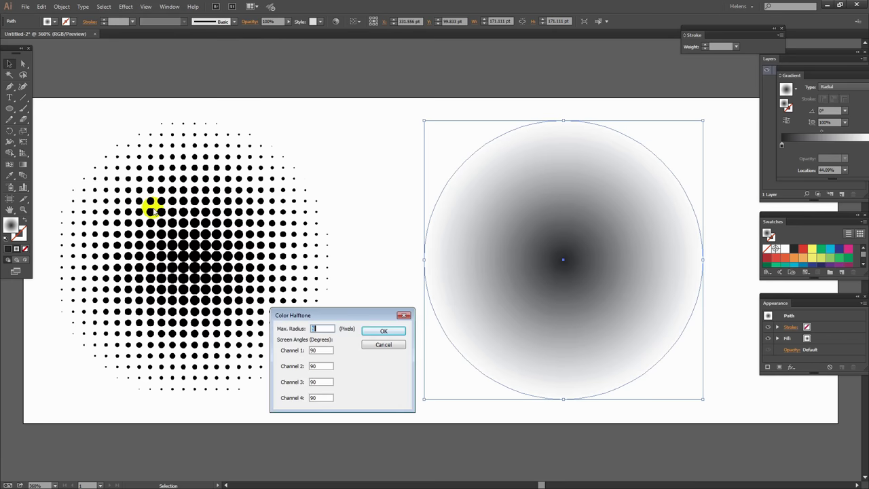
text(20)
double_click(319, 350)
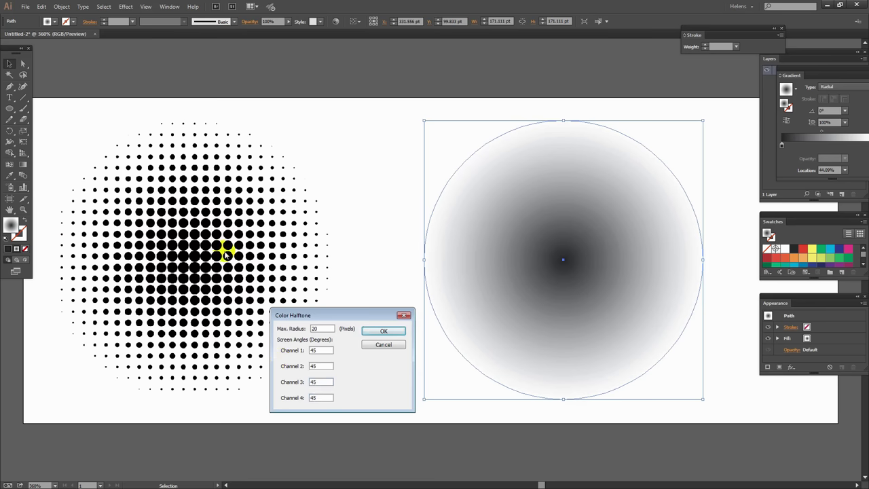
click(382, 330)
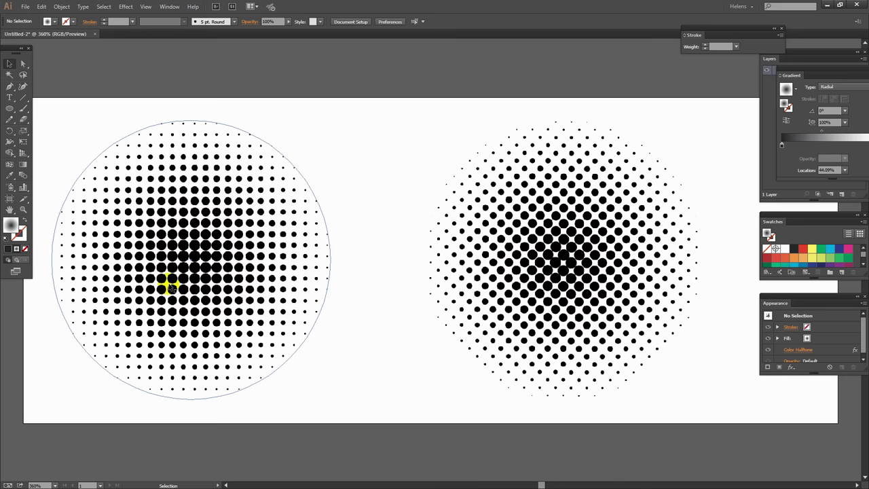
Expand the left halftone circle's appearance into an embedded image.
click(170, 288)
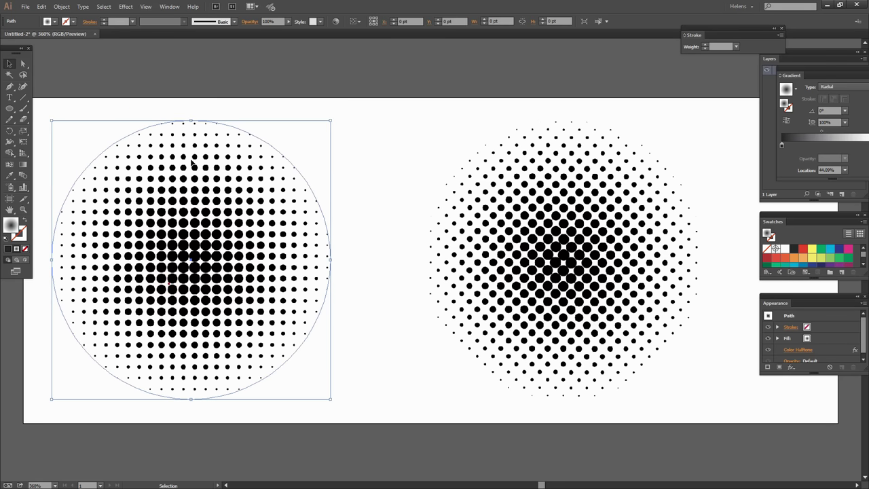
click(63, 6)
click(106, 114)
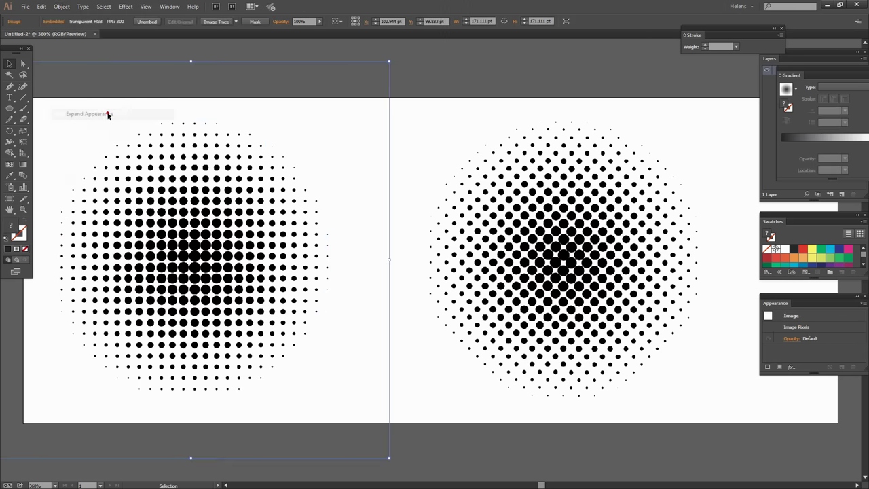
click(62, 6)
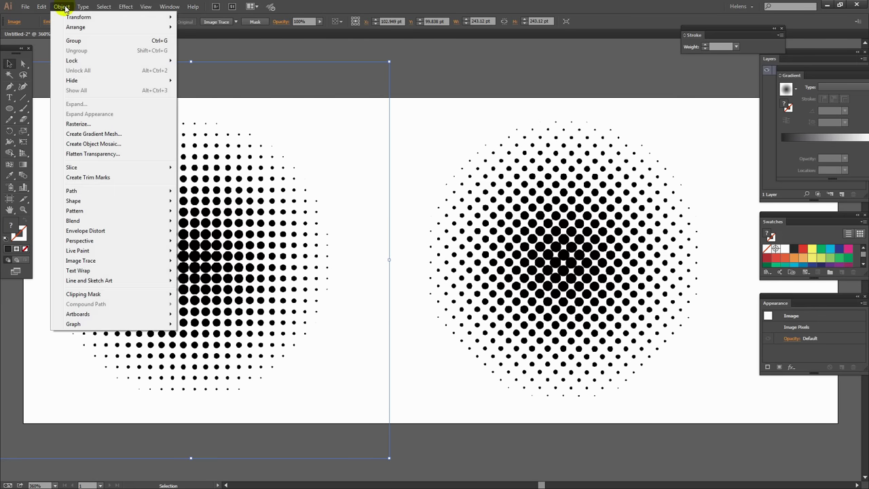
click(63, 7)
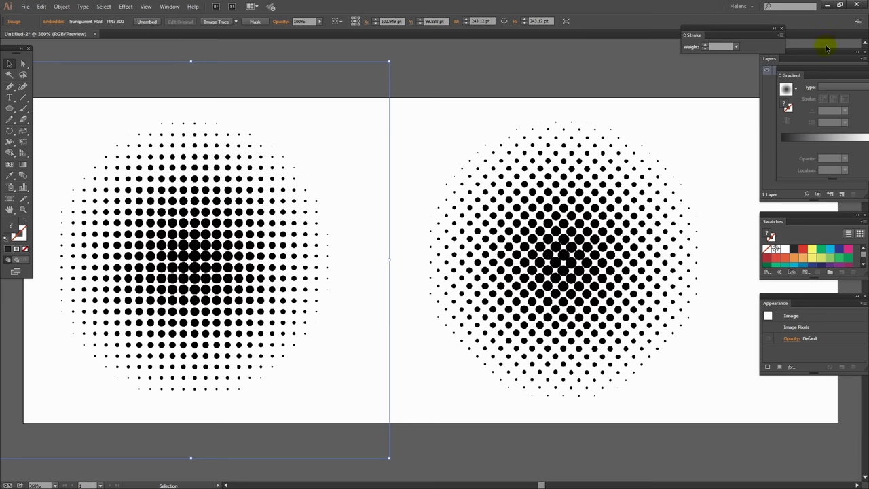
Hide the right circle's <Path> in the floating Layers panel under Layer 1.
drag(770, 58, 313, 186)
click(331, 201)
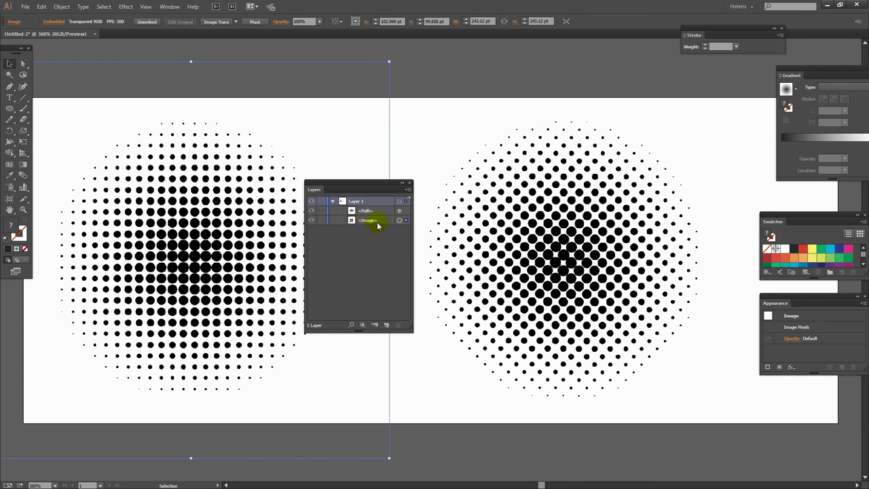
click(312, 221)
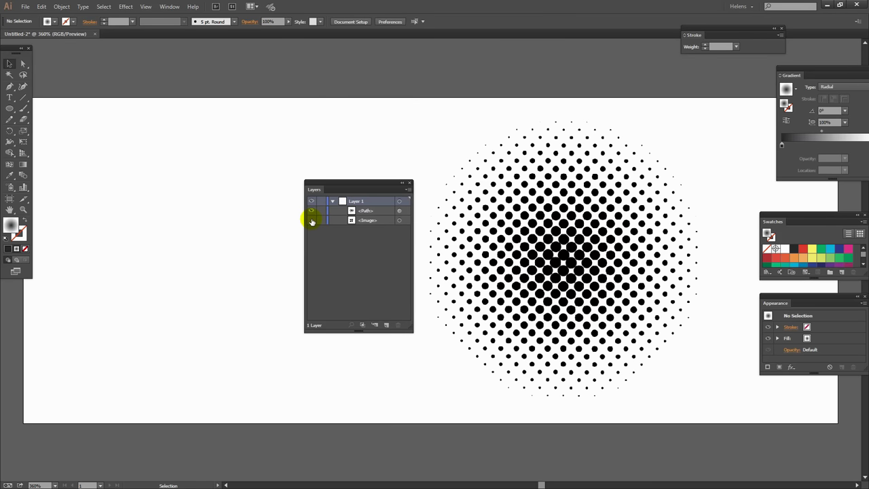
click(312, 220)
click(311, 211)
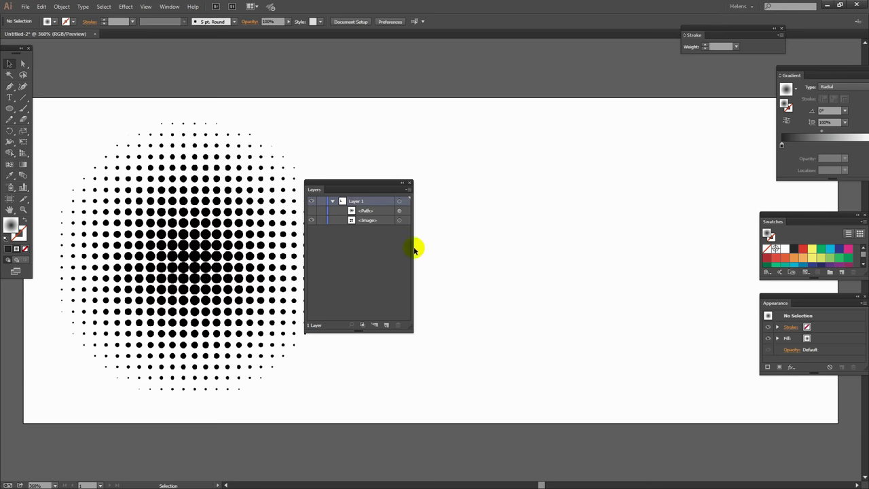
Select the embedded halftone image and bring up Object > Image Trace.
click(367, 220)
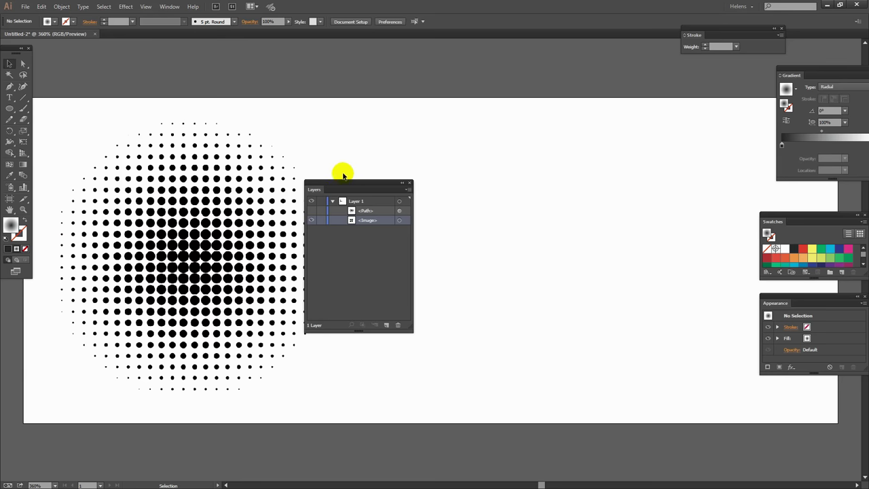
drag(340, 190, 439, 144)
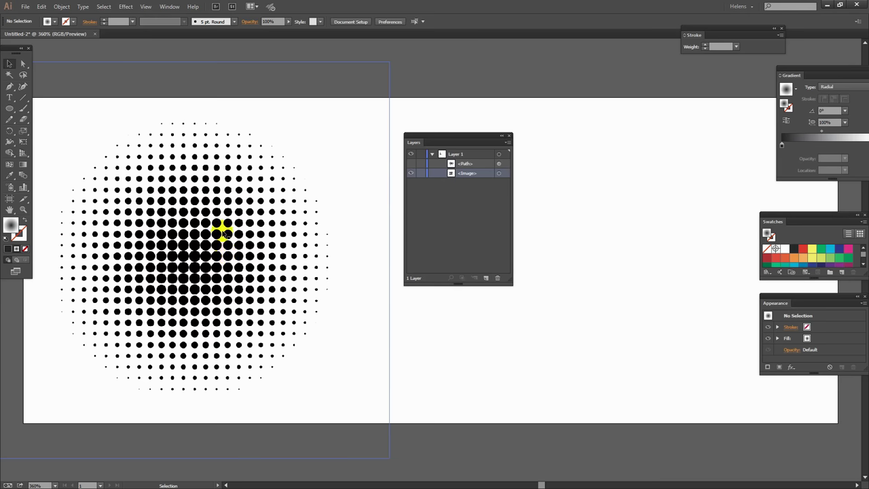
click(219, 231)
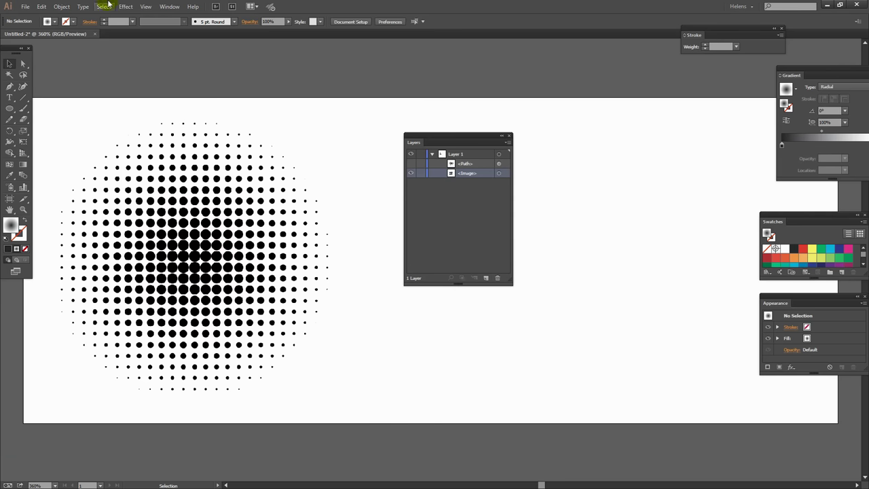
click(64, 7)
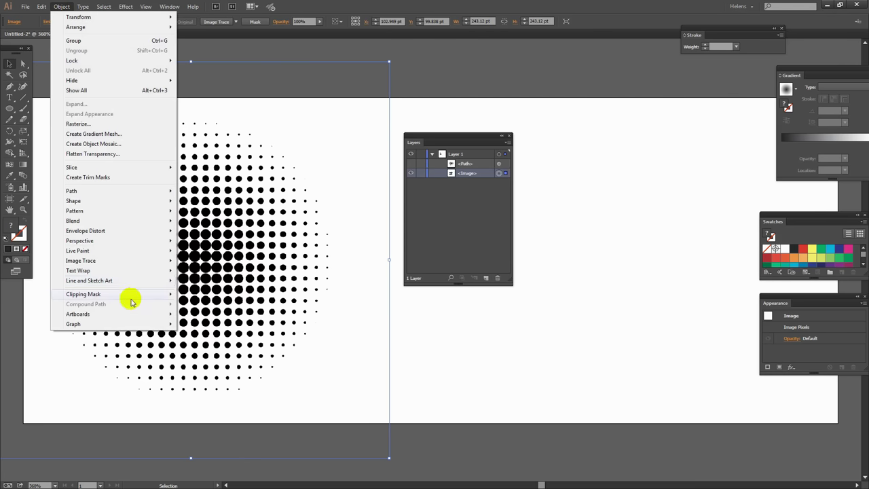
mouse_move(110, 261)
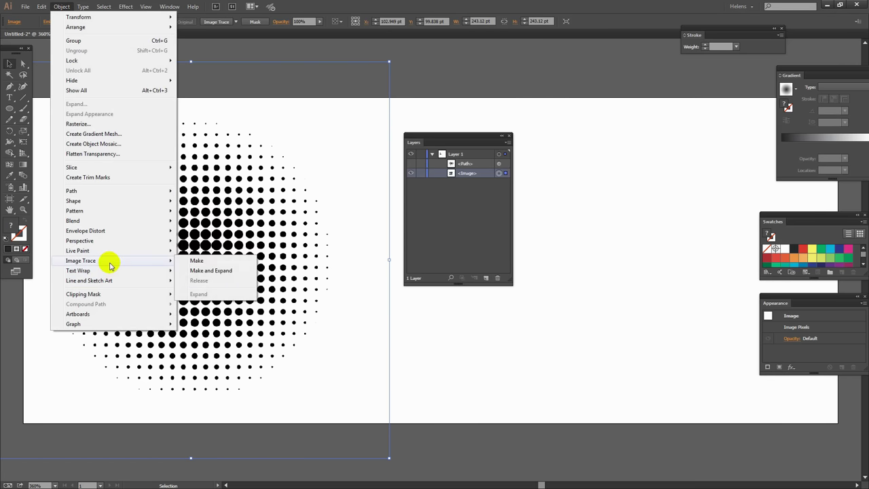
Trace the halftone image with Make and turn off the Image Trace preview.
click(207, 262)
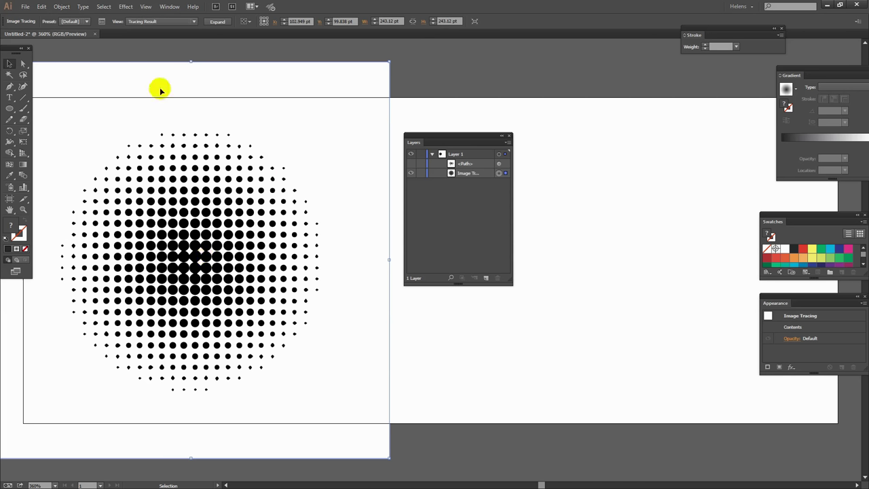
click(102, 23)
mouse_move(444, 142)
mouse_down()
mouse_move(373, 151)
mouse_move(345, 176)
mouse_up()
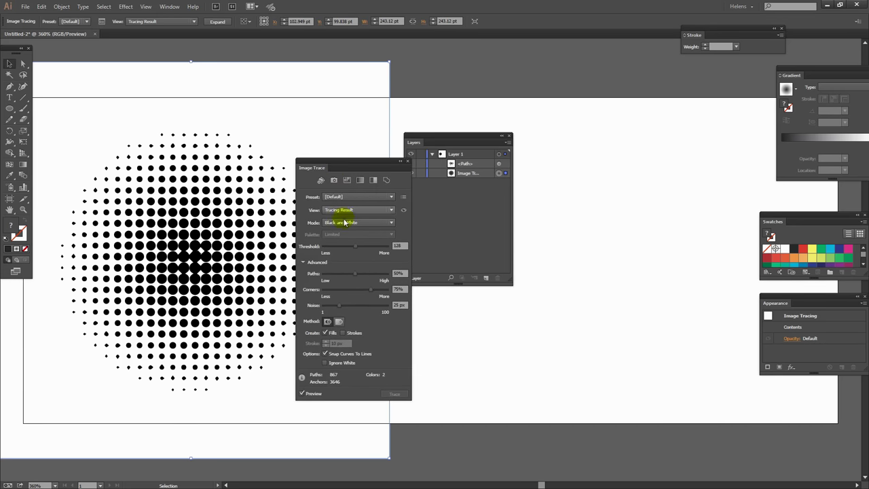
click(301, 394)
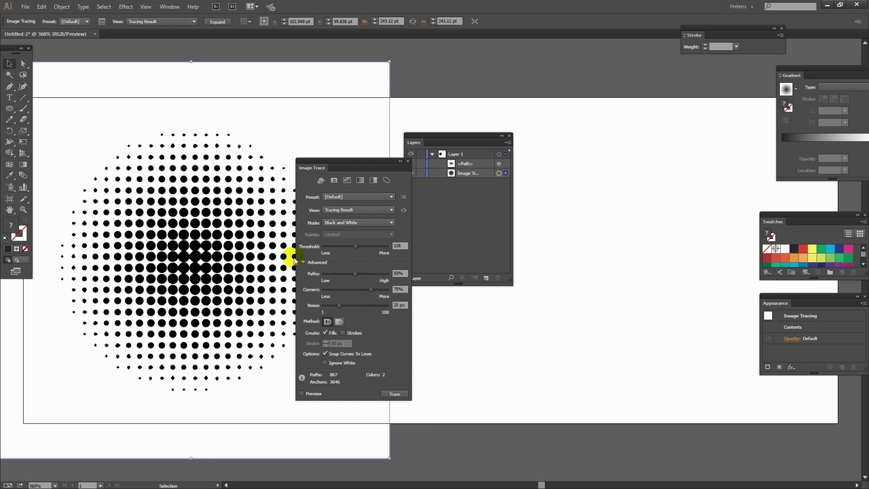
Set trace Paths and Corners to 100%, Noise to 4 px, and turn on Ignore White.
mouse_move(356, 277)
mouse_down()
mouse_move(382, 276)
mouse_move(381, 291)
mouse_up()
drag(388, 274, 388, 291)
drag(335, 307, 324, 309)
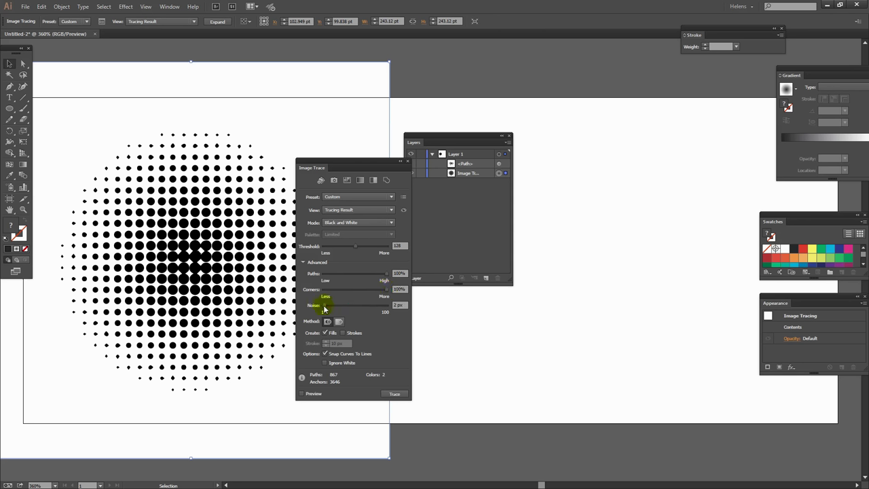
click(327, 364)
Trace with the custom settings and expand the result into vector dot paths.
click(394, 395)
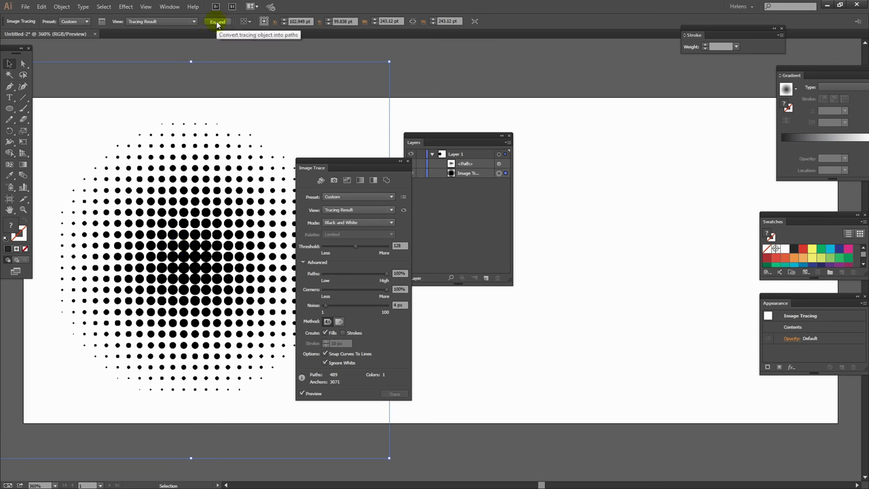
click(217, 23)
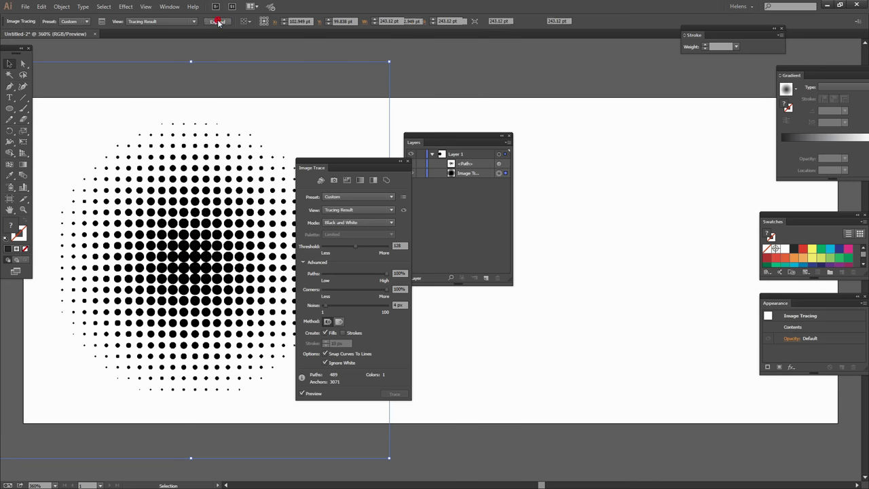
click(408, 161)
Expand the traced <Group> in the Layers panel to list its dot paths.
drag(424, 141, 370, 115)
click(386, 149)
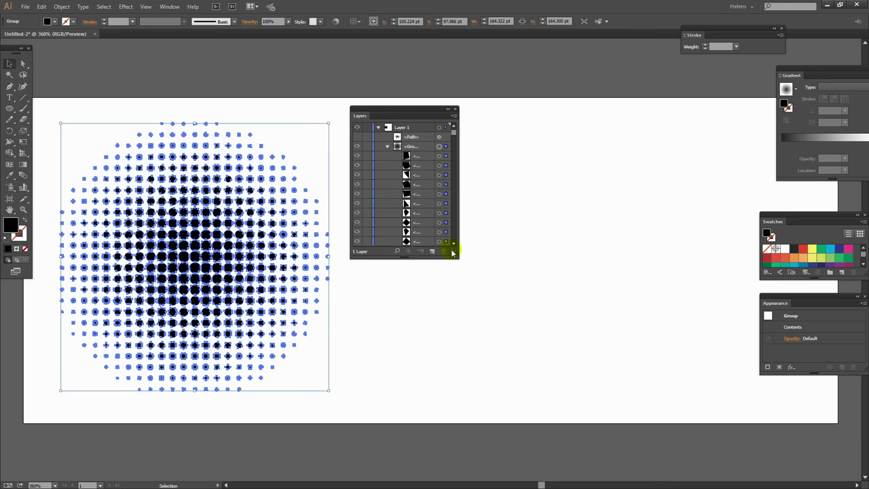
drag(453, 247, 482, 341)
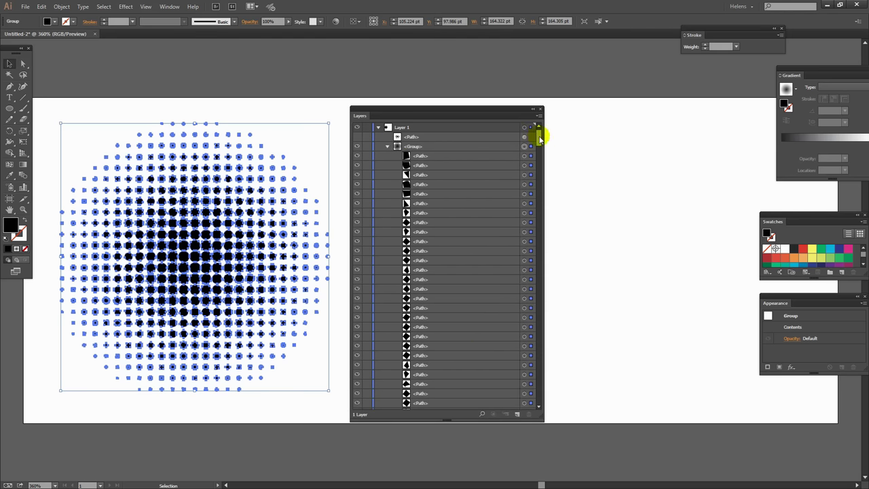
drag(539, 138, 553, 403)
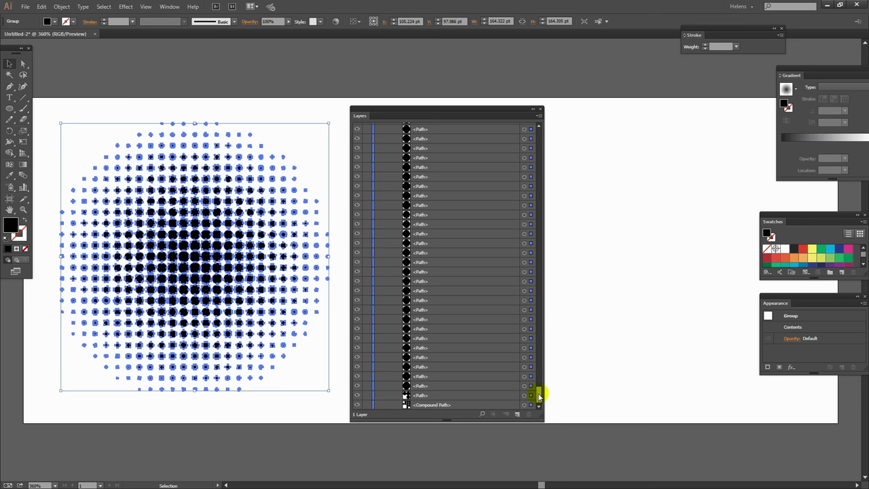
drag(539, 393, 548, 129)
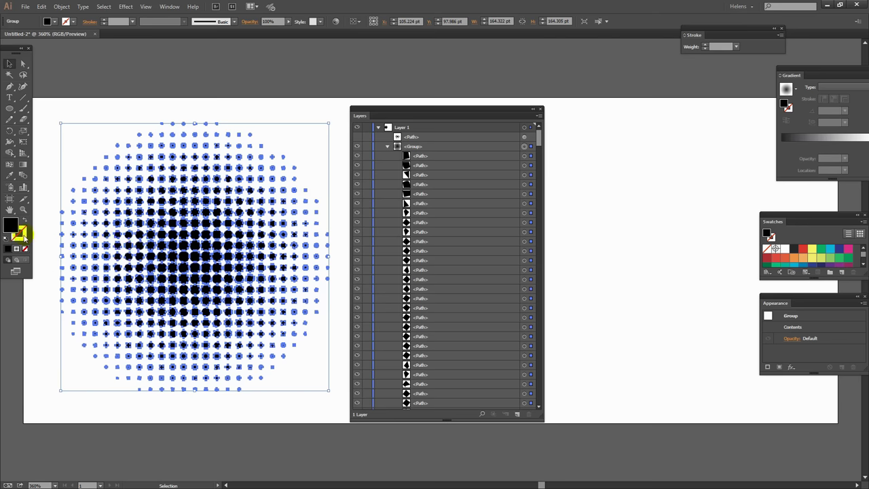
Try an orange fill on the whole halftone dot group and preview it deselected.
click(194, 407)
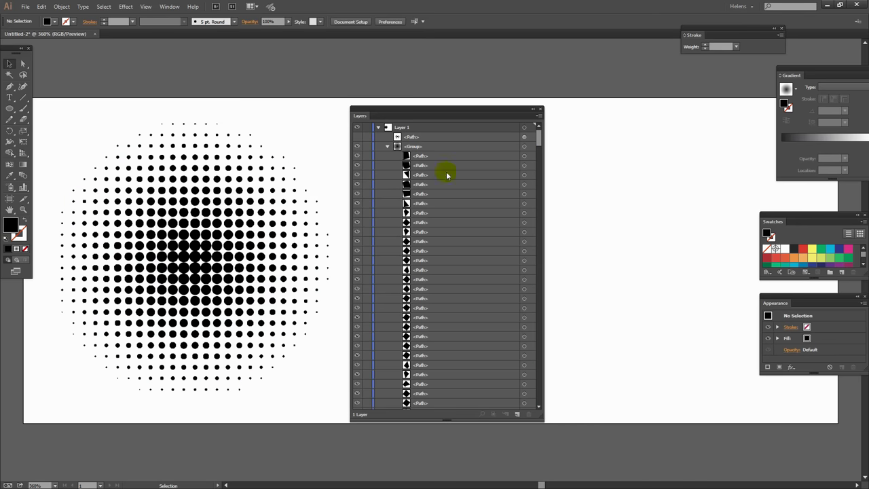
click(524, 146)
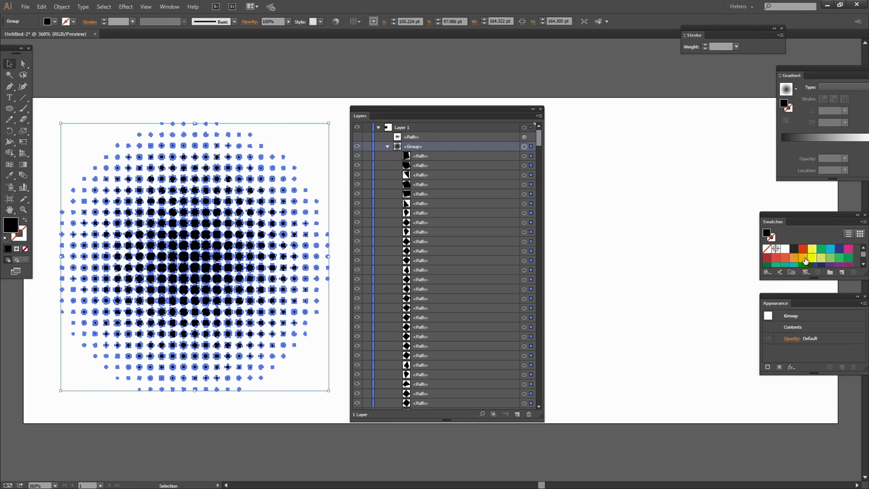
click(804, 258)
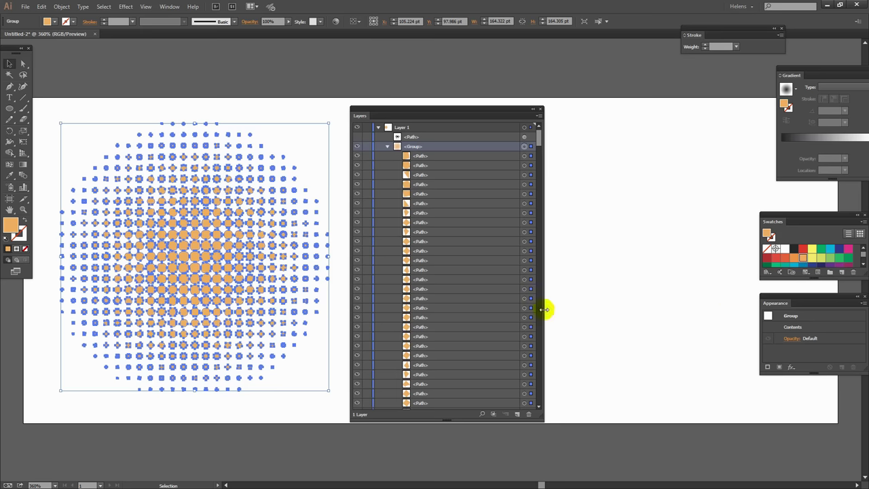
click(170, 372)
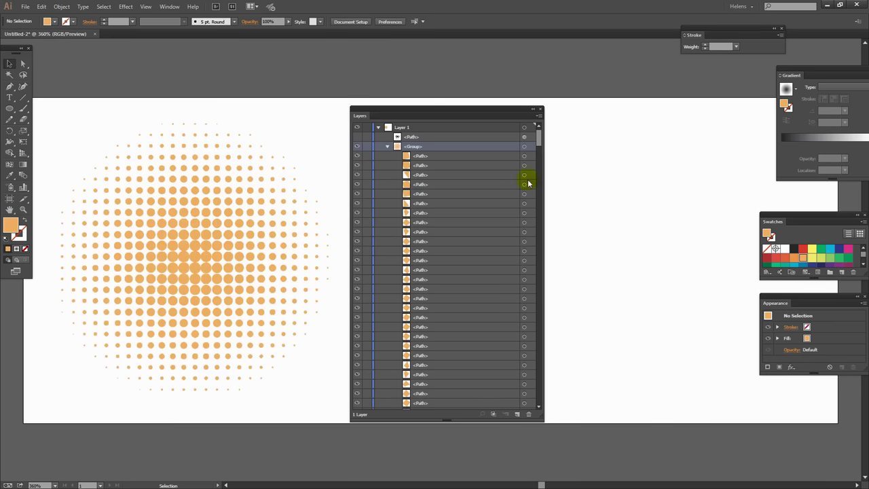
Recolour the halftone dot group dark red instead and deselect to preview.
click(523, 148)
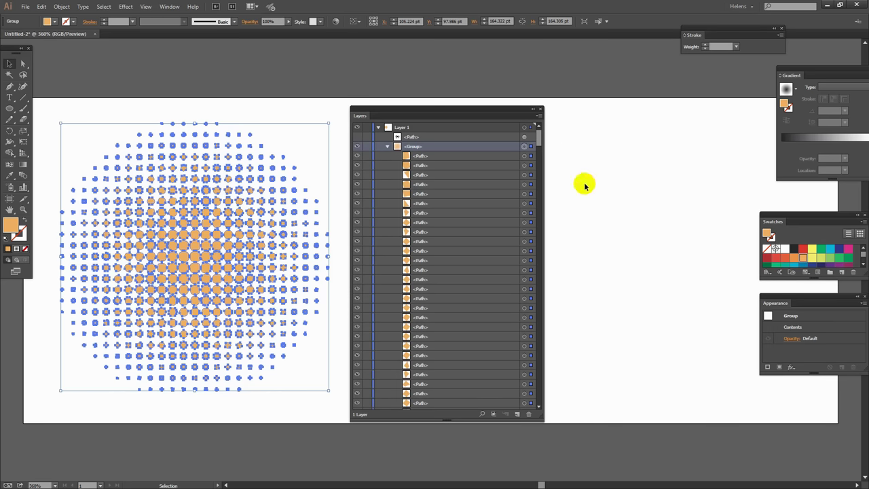
click(768, 258)
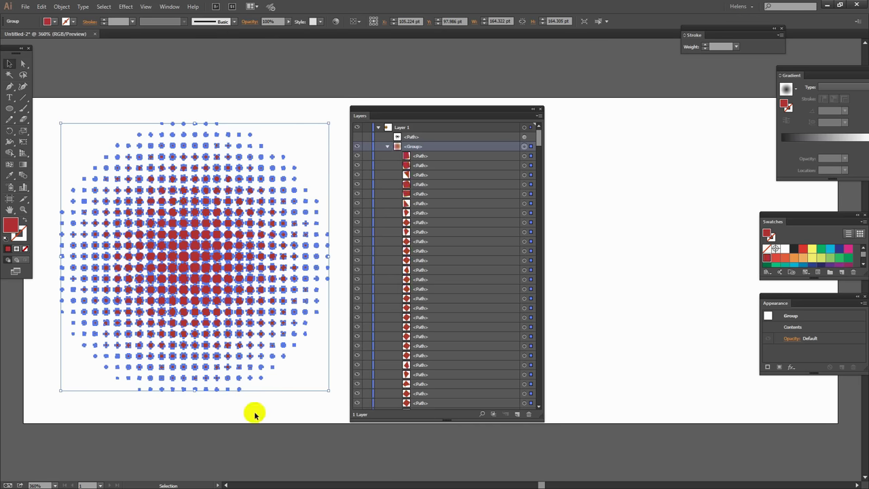
click(250, 401)
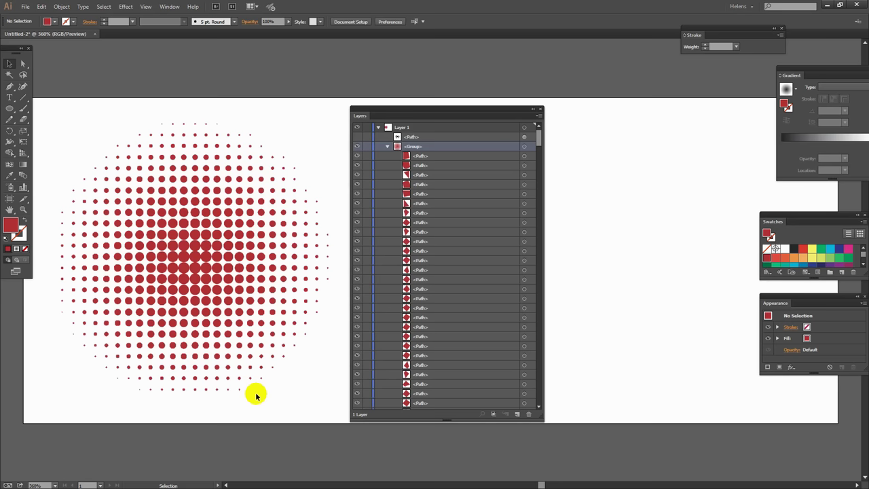
drag(377, 112, 406, 110)
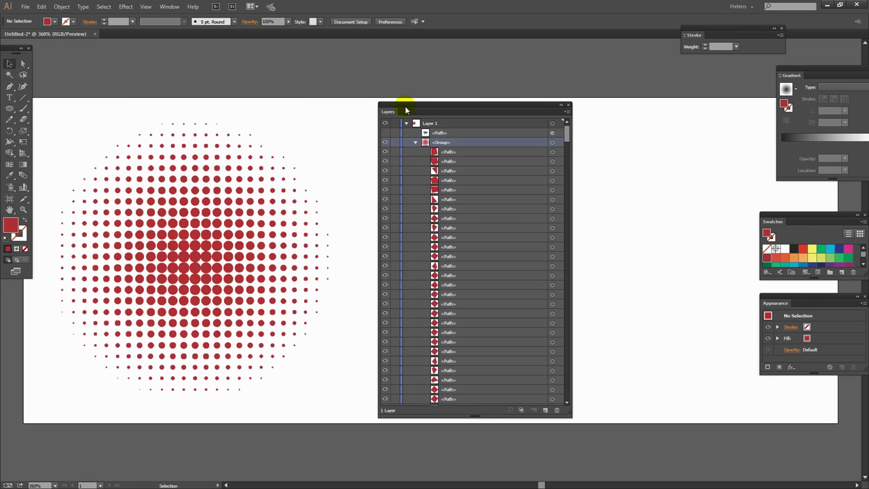